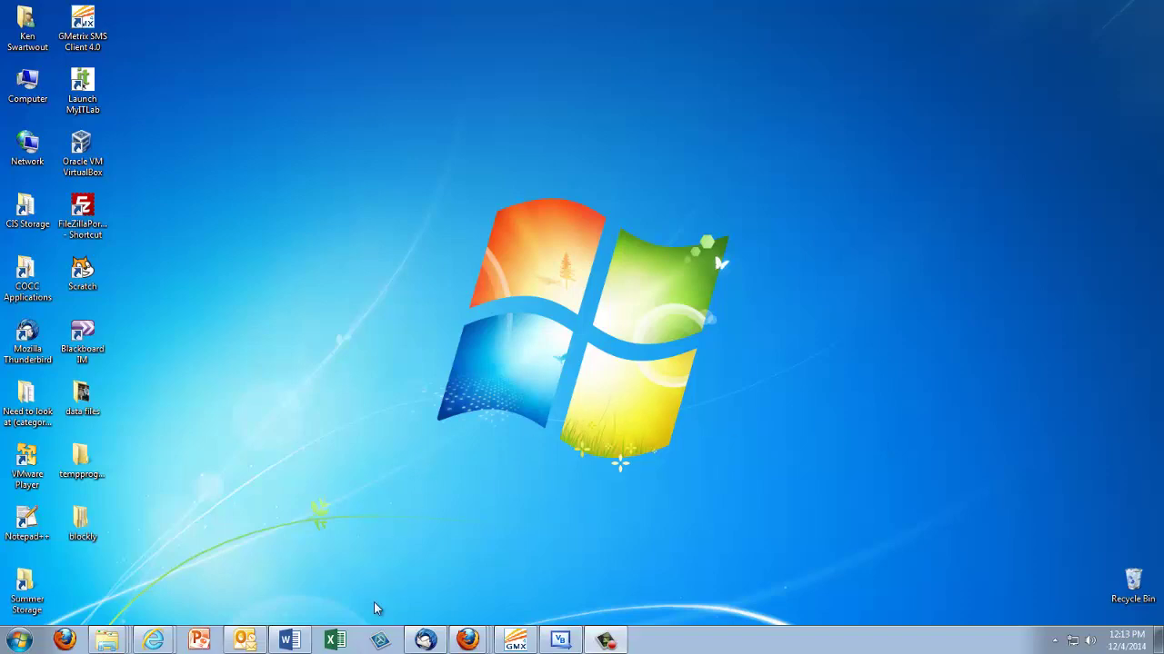
Launch Excel 2013 from the Windows 7 taskbar
left_click(336, 641)
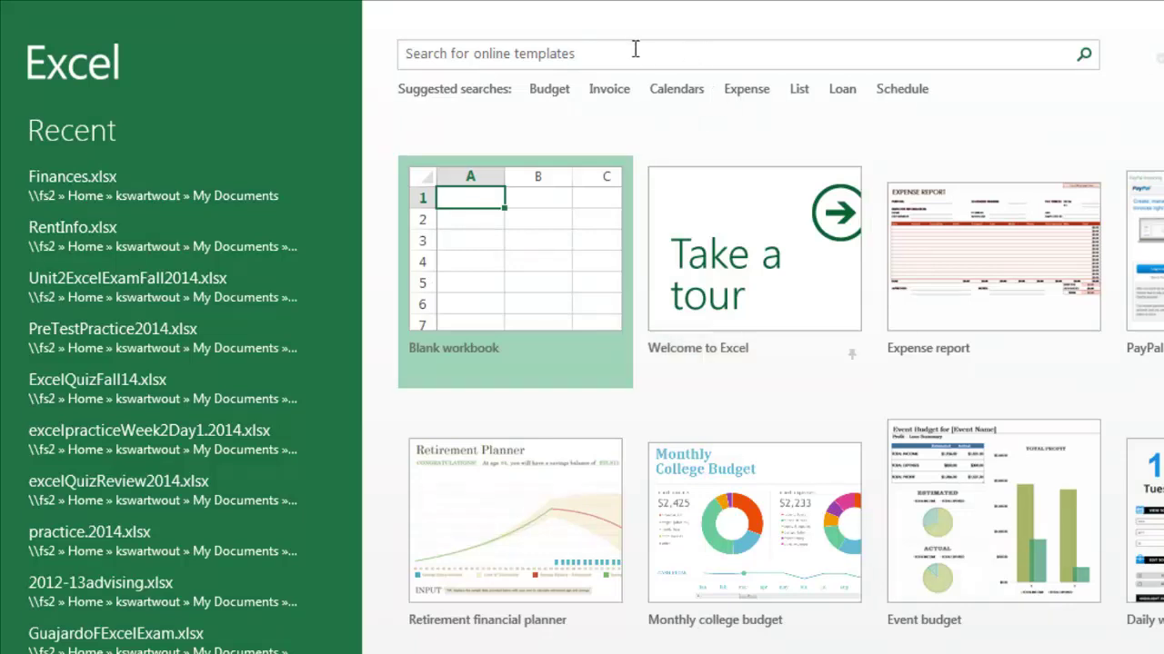
Create a blank workbook, Book1, from the Excel start screen
left_click(498, 300)
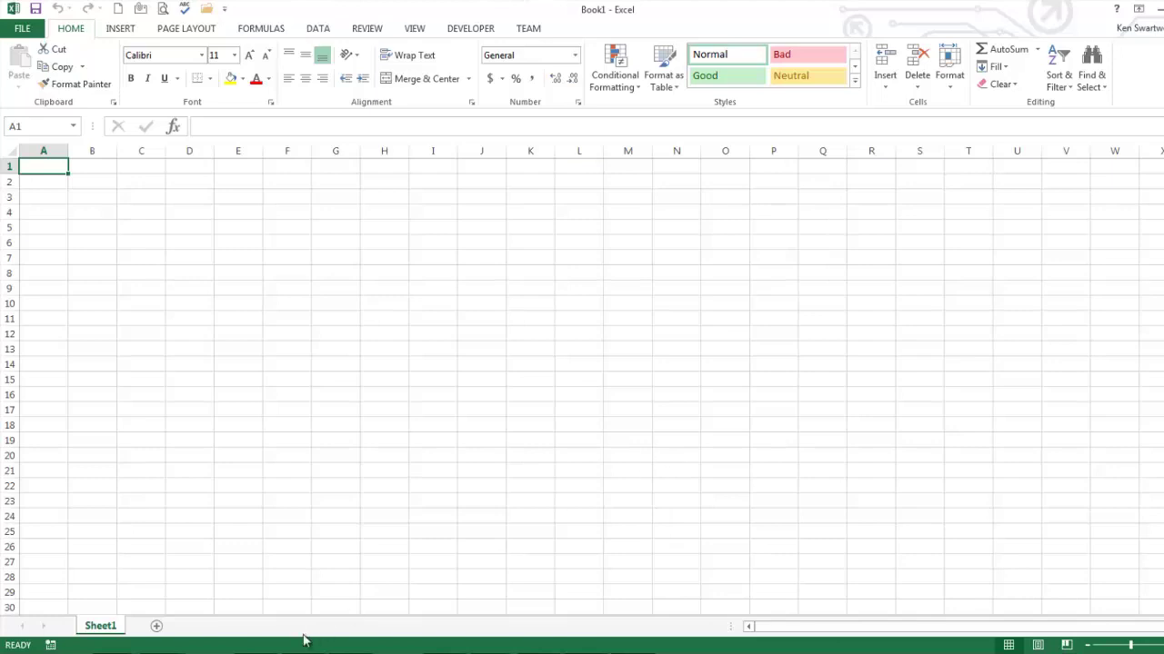
mouse_move(303, 653)
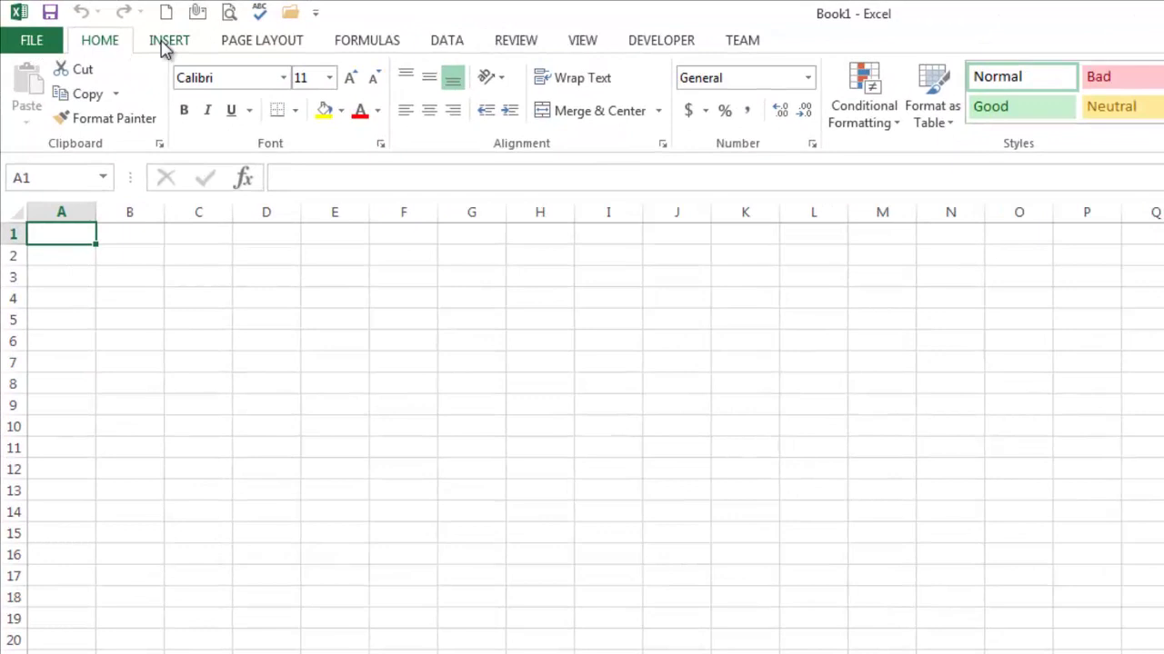
Browse the INSERT and HOME ribbon tabs, finishing on the PAGE LAYOUT commands
scroll(246, 50, "down", 1)
scroll(255, 50, "down", 1)
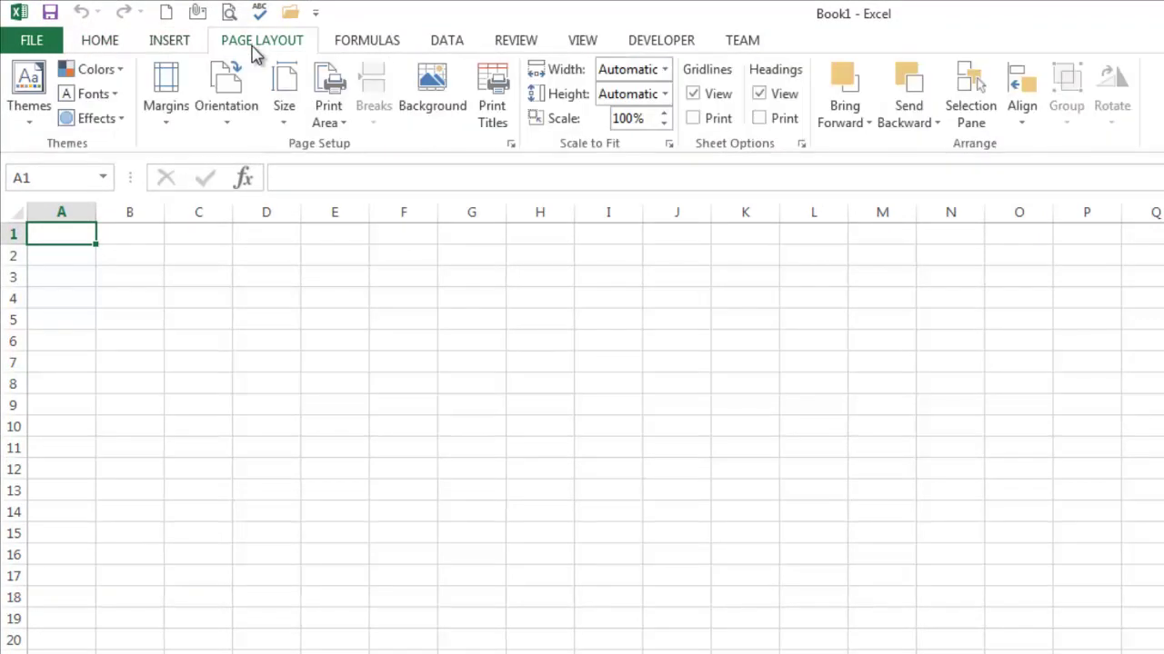
left_click(188, 43)
left_click(101, 42)
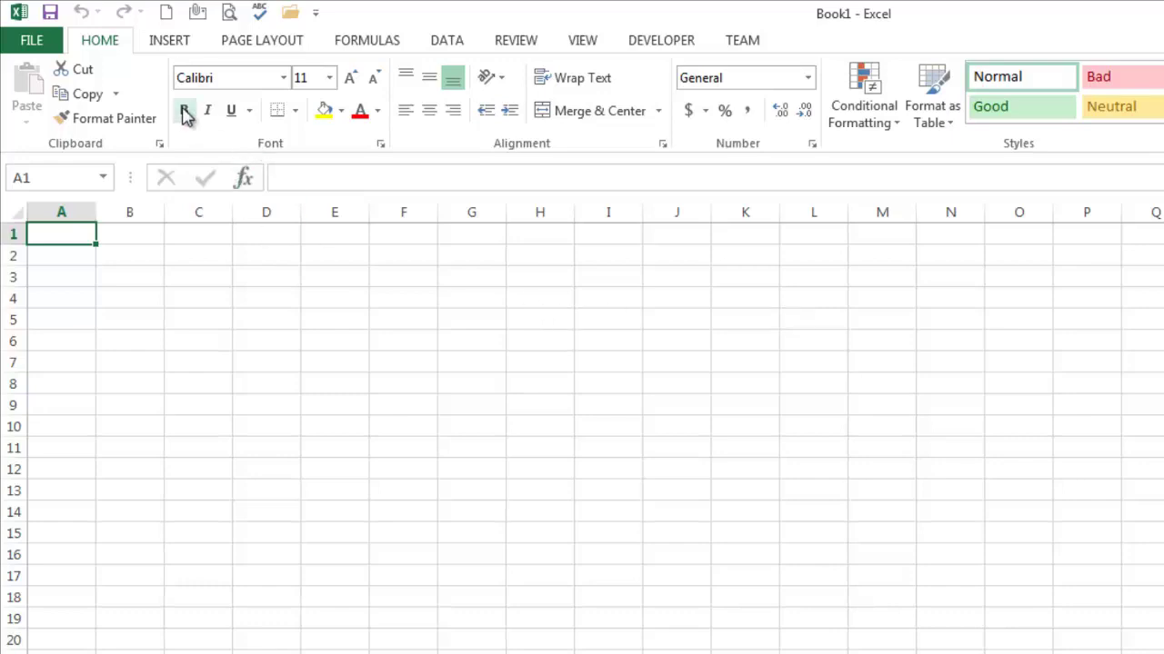
left_click(277, 40)
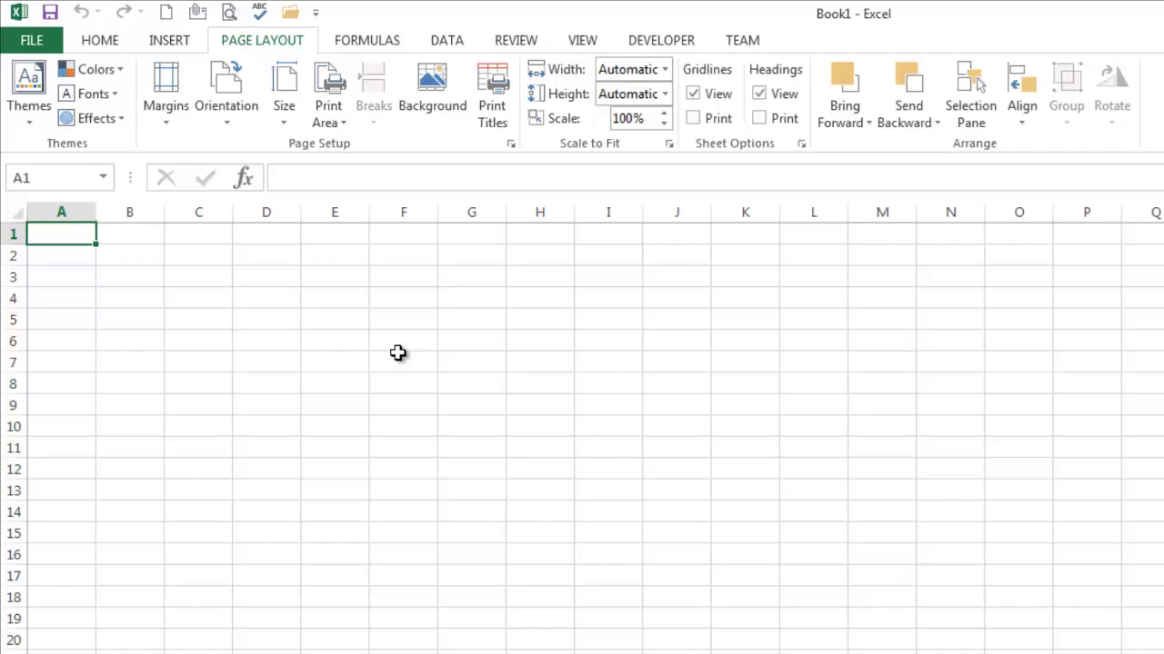
Return to the HOME ribbon, select cells D11, D8, B4 and C3, then the formula bar
left_click(118, 44)
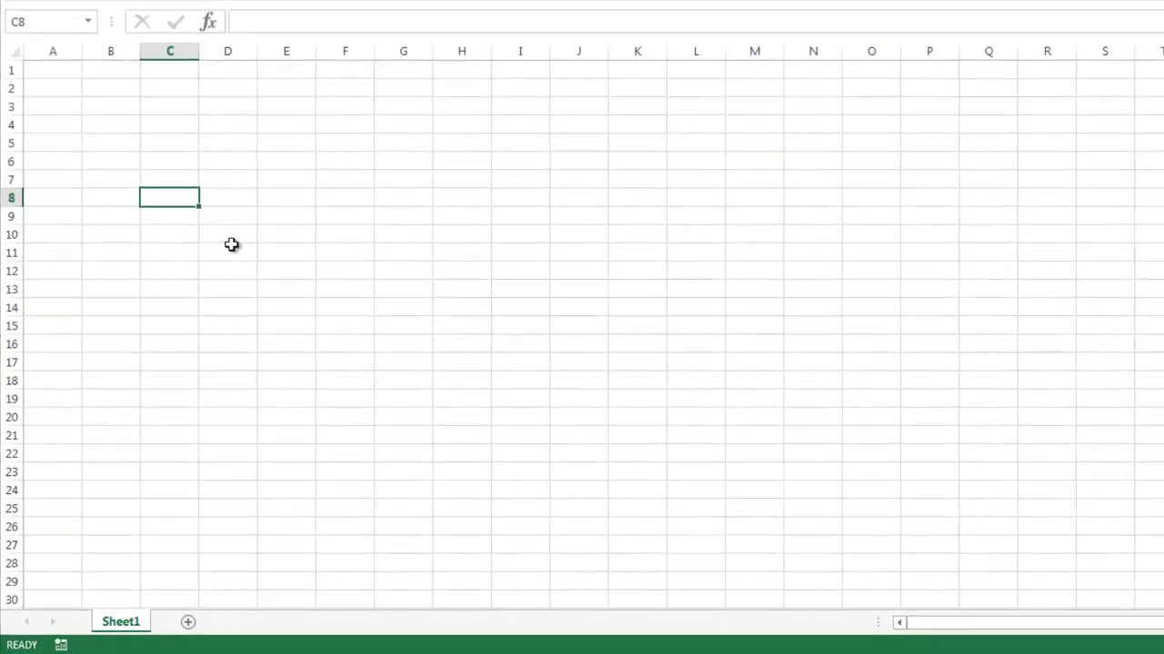
left_click(231, 247)
left_click(234, 204)
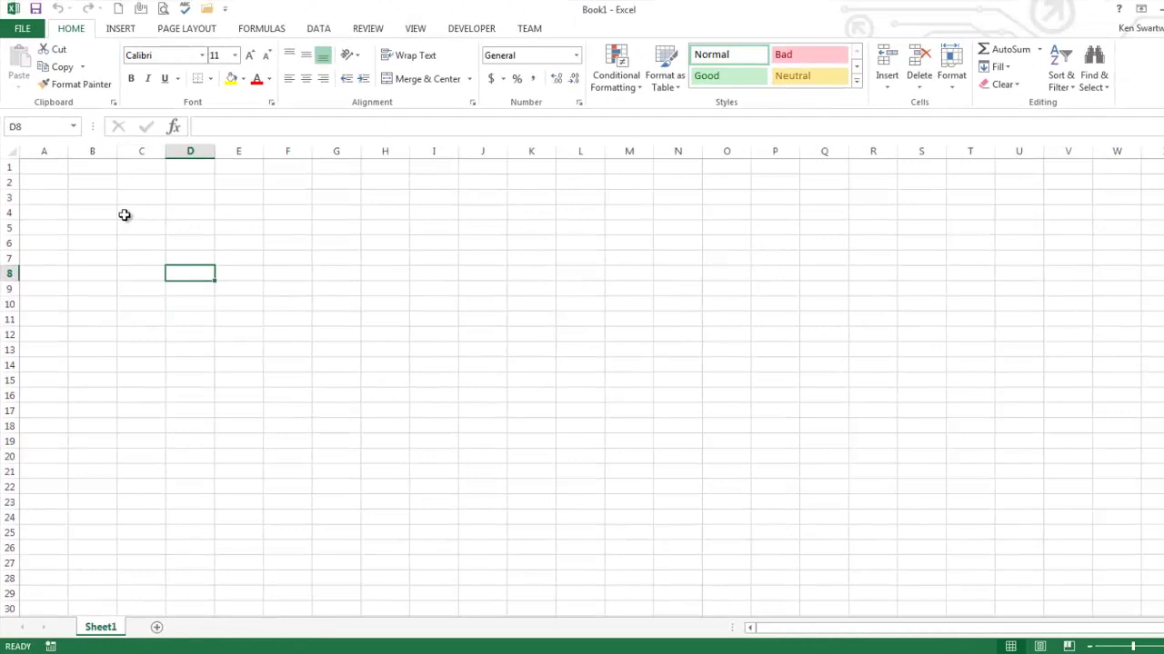
left_click(132, 125)
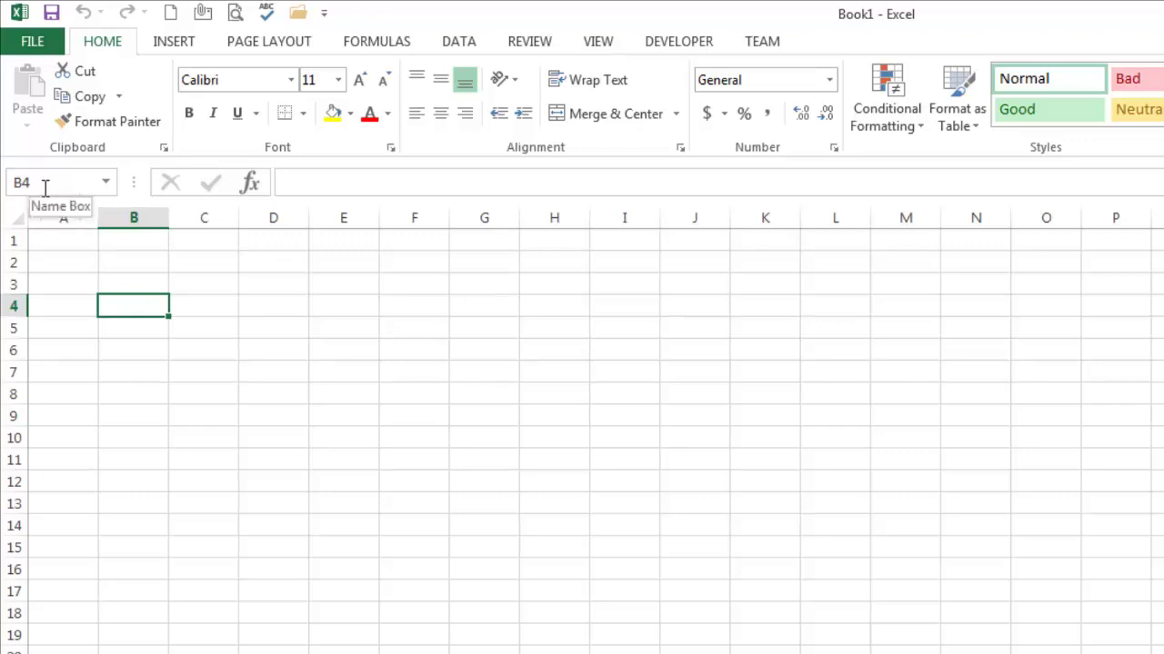
left_click(208, 284)
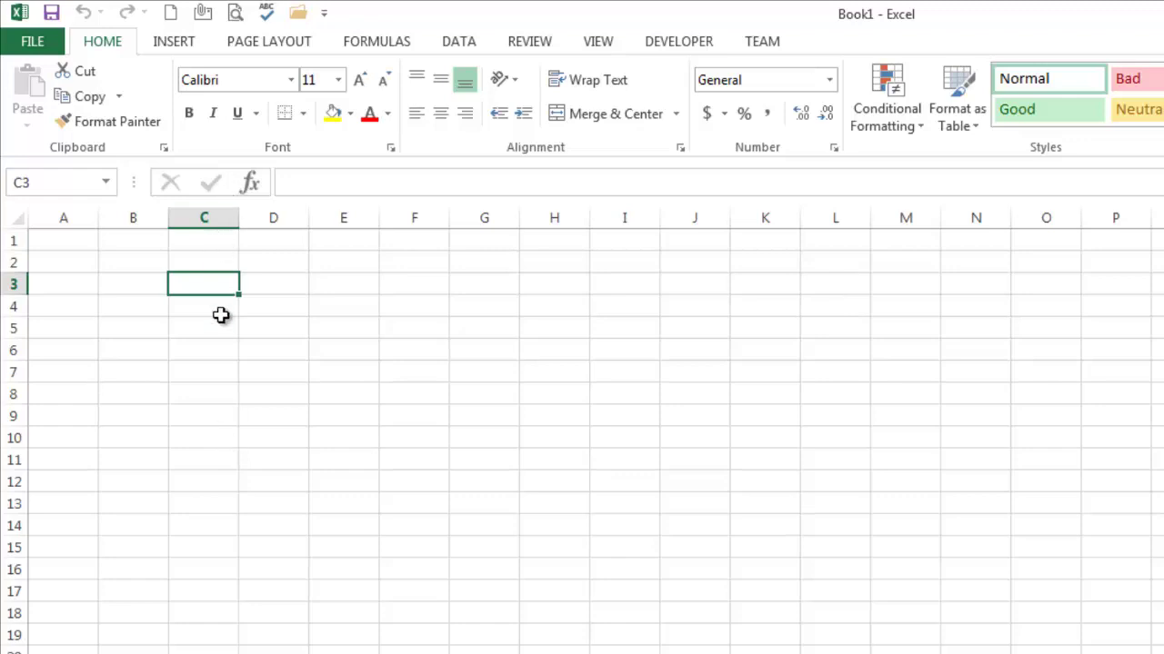
left_click(306, 187)
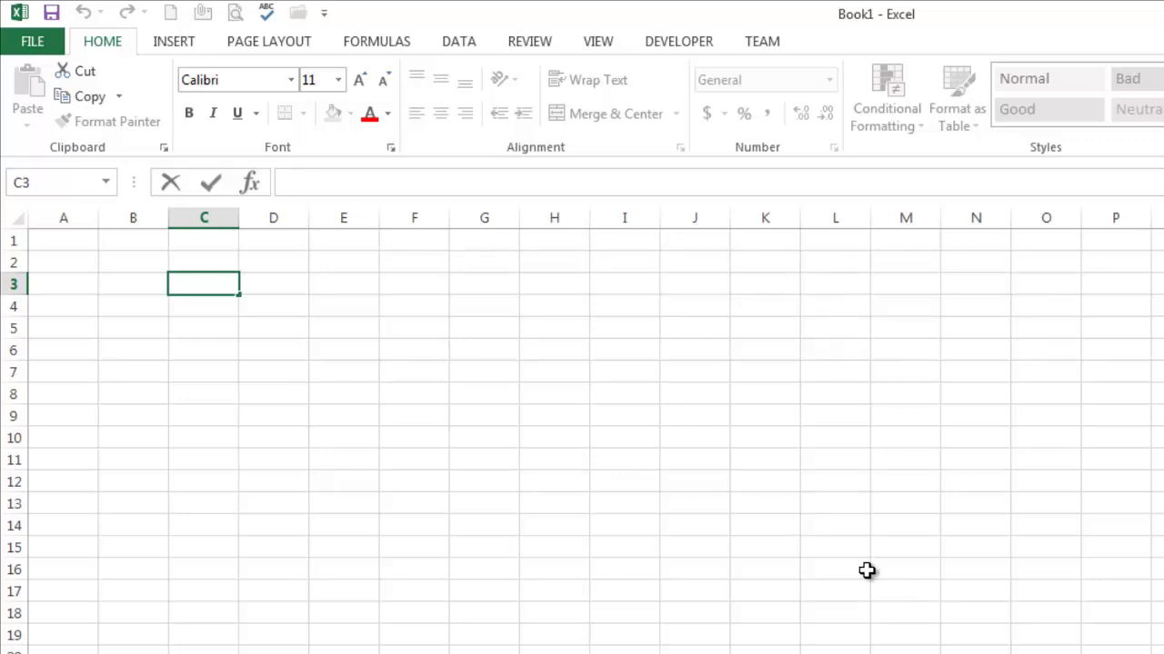
Enter 'data' in A1 and B1, and 'stuff' in A2
left_click(71, 242)
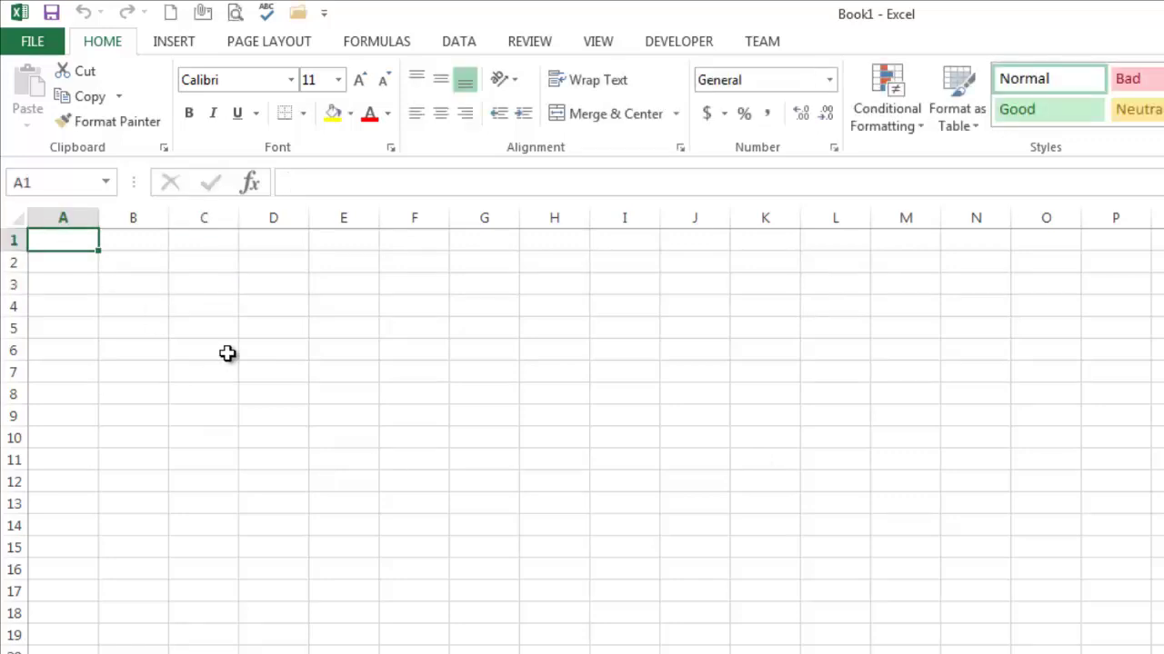
type("data")
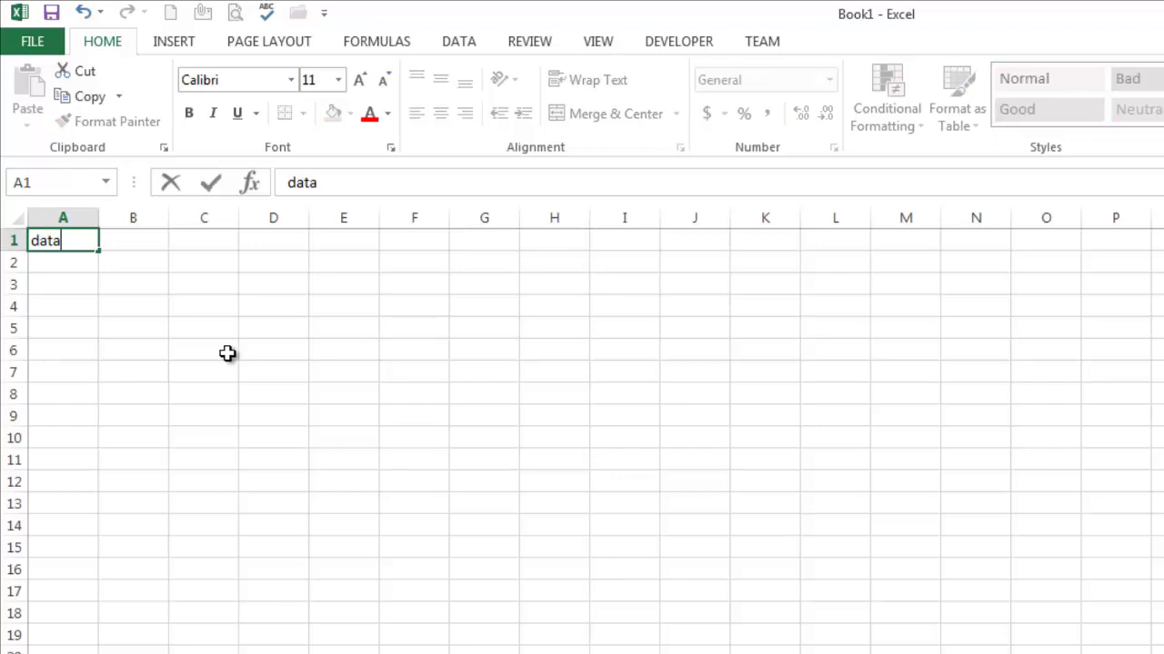
key("Tab")
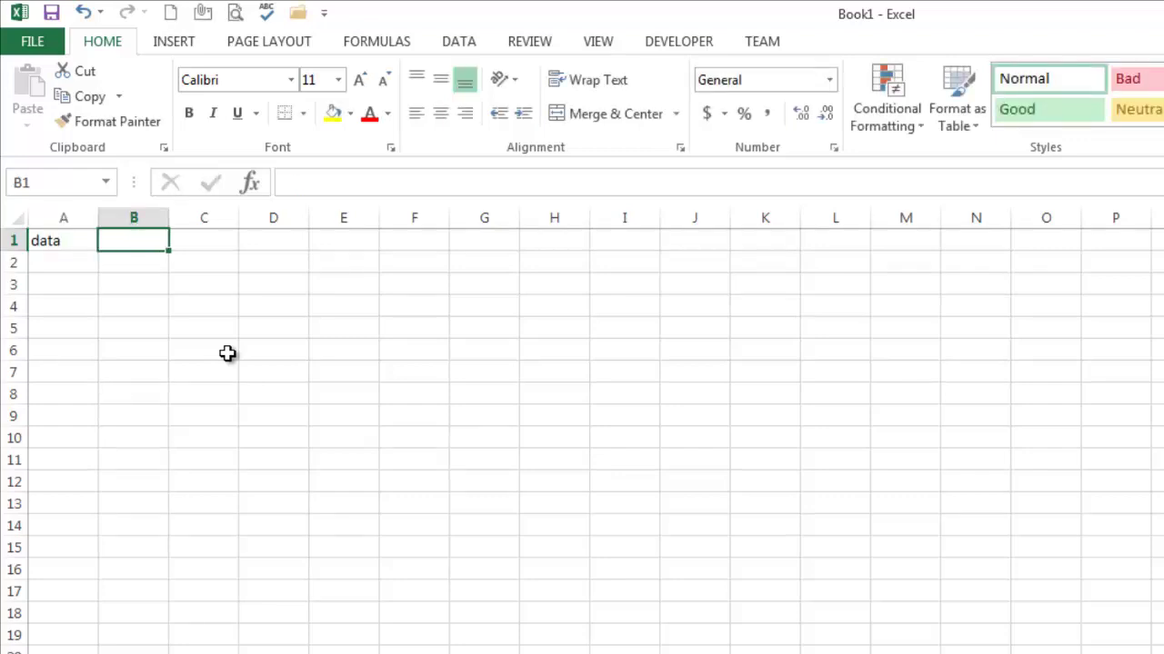
type("data")
key("Return")
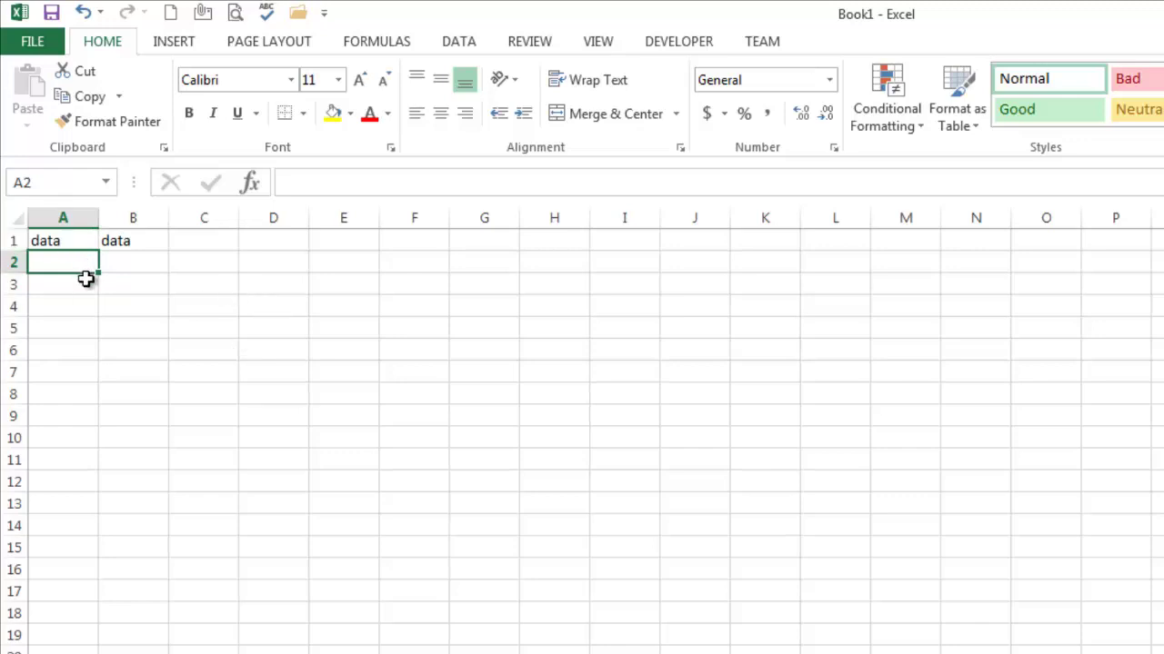
type("stuff")
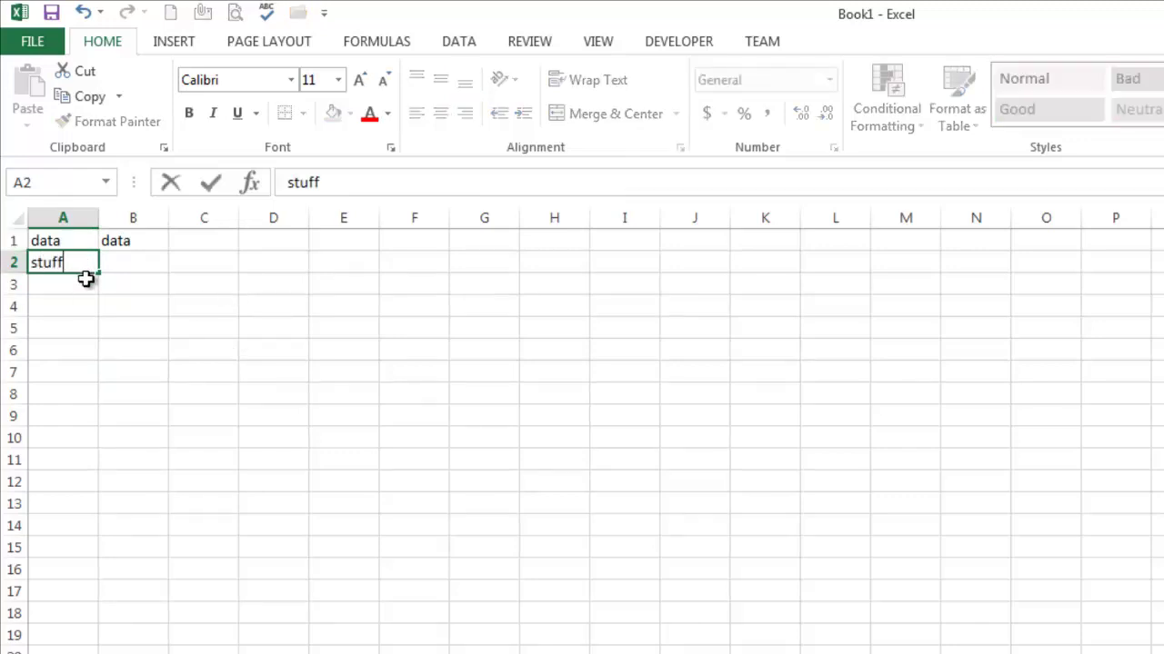
key("Tab")
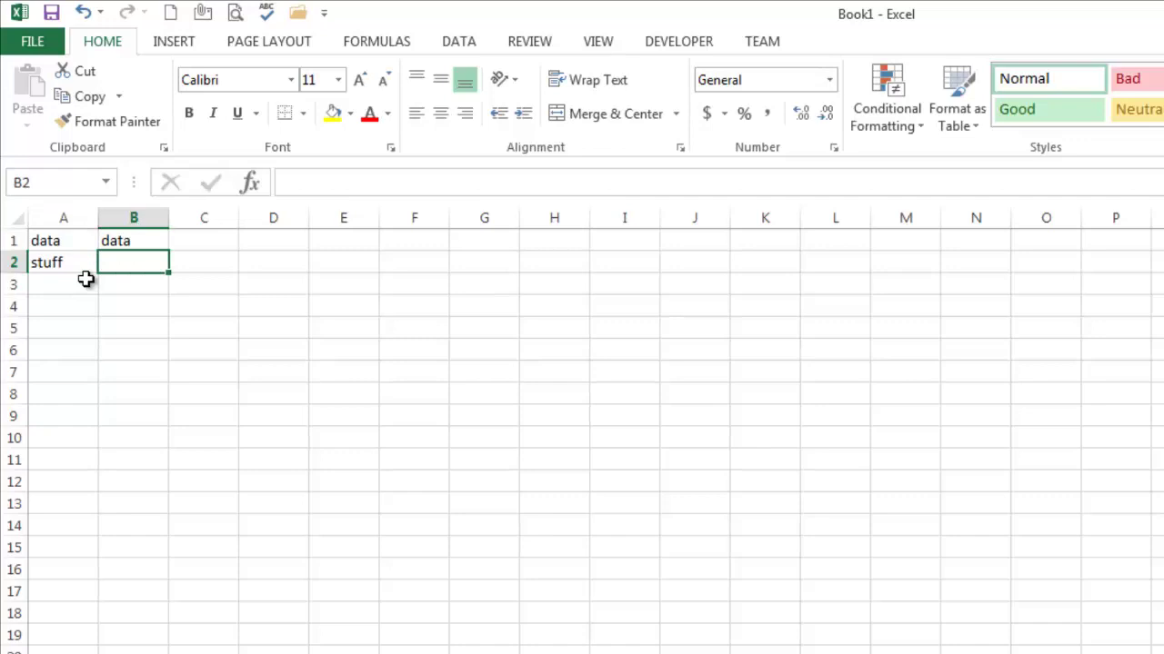
Move through cells F5, J12 and D9, then enter 'data' in cell B3
left_click(387, 331)
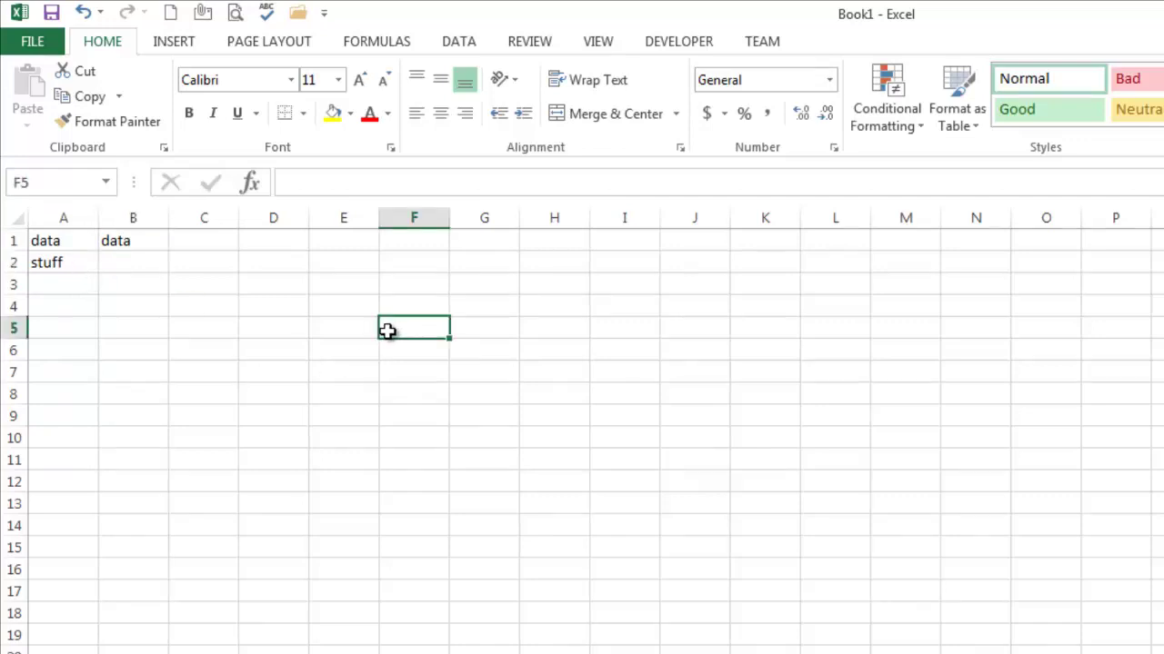
key("Down")
key("Down")
key("Down")
key("Down")
key("Right")
key("Right")
key("Right")
key("Right")
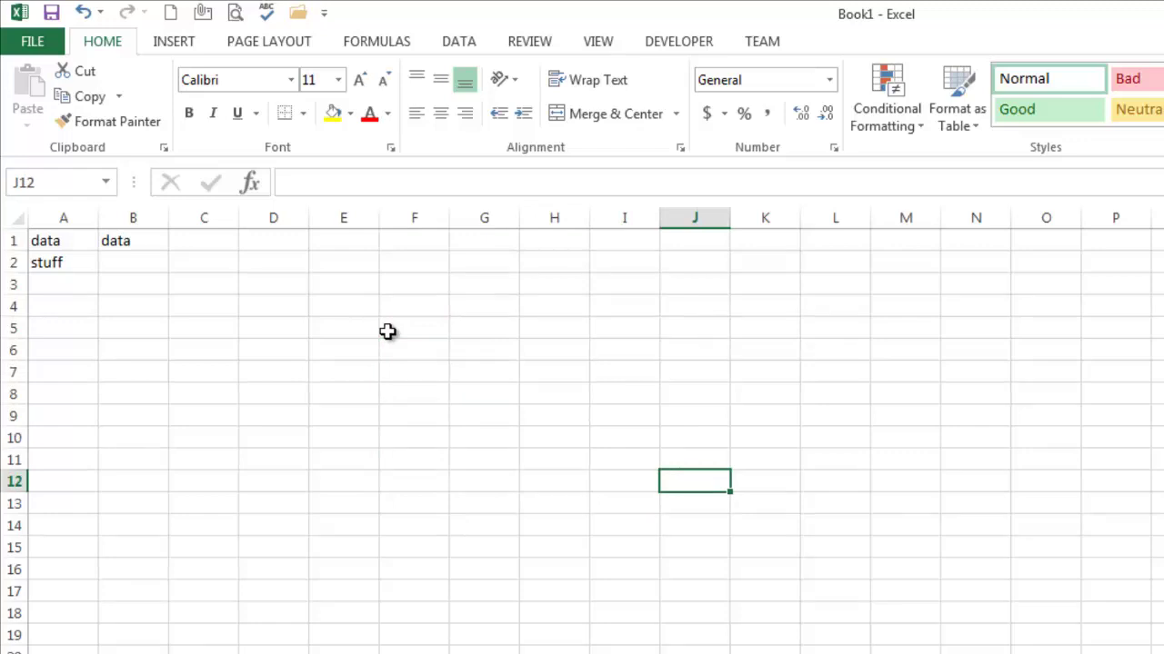
left_click(253, 418)
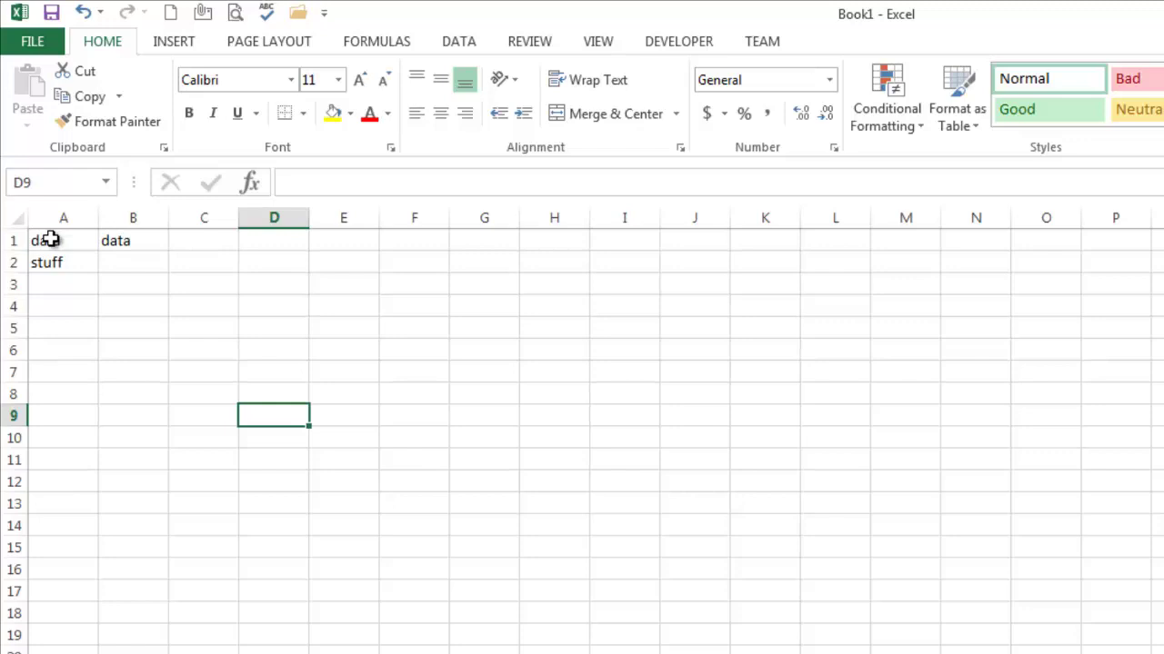
left_click(134, 285)
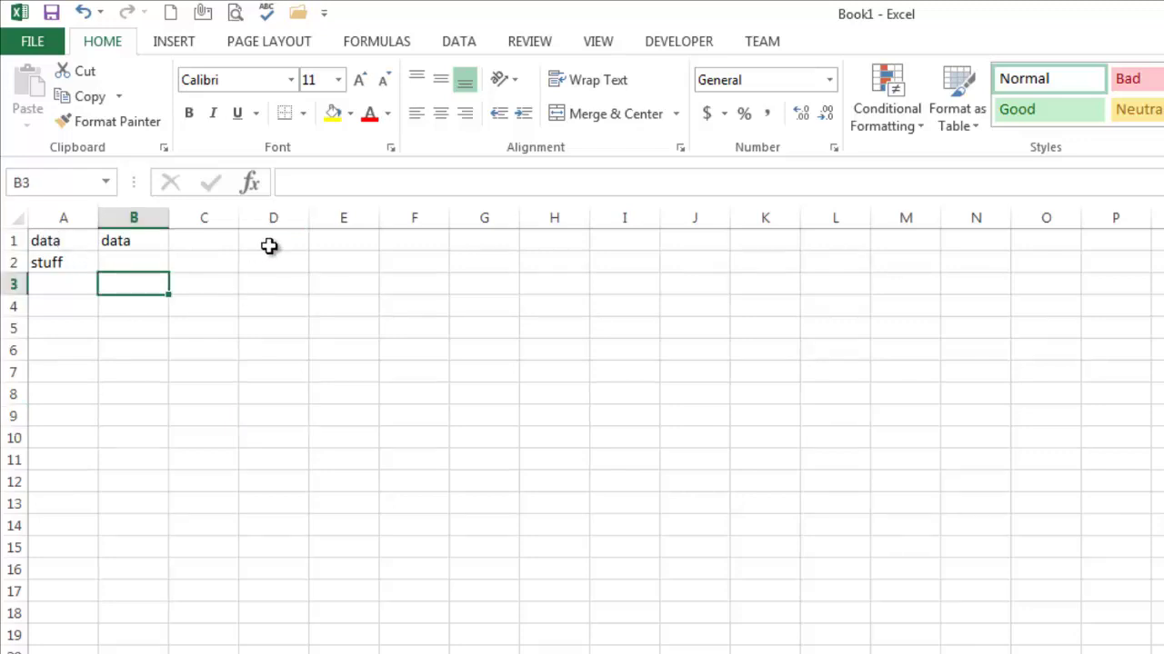
left_click(312, 188)
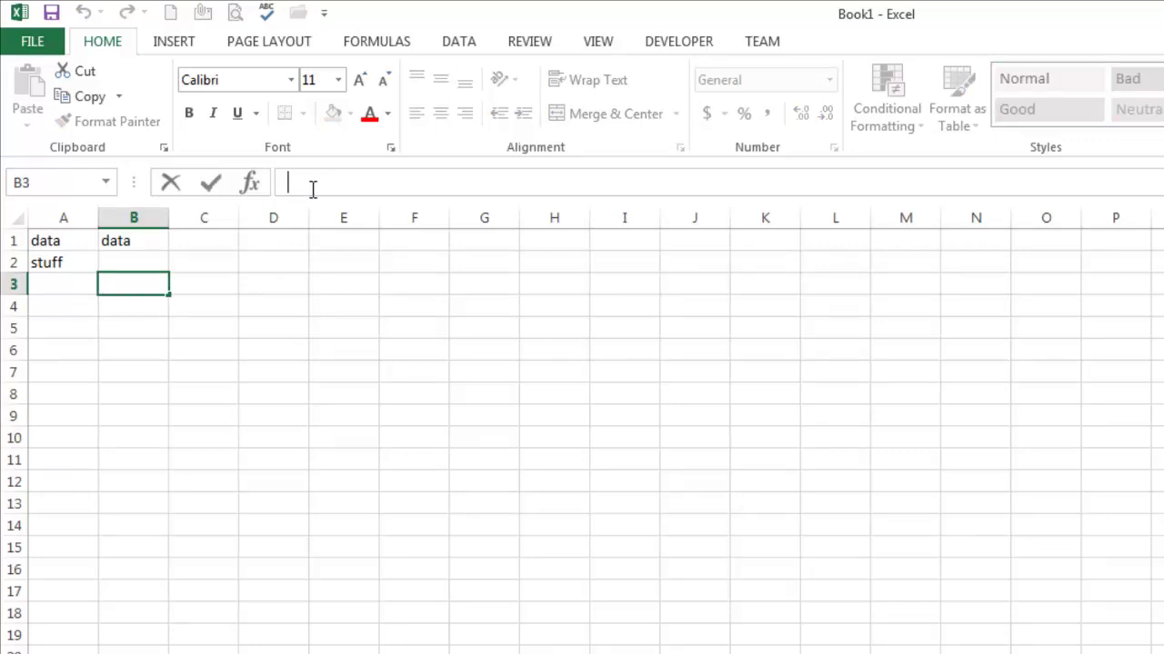
type("data")
key("Return")
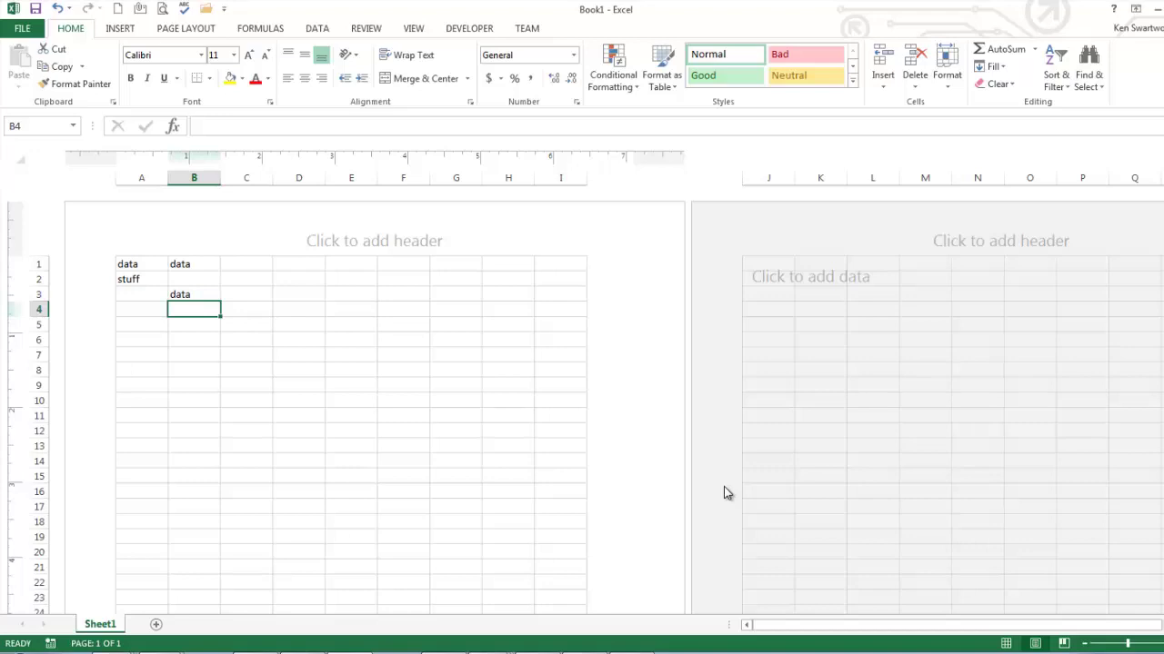
Select cells F9 and M10 on the first two printed pages of Page Layout view
left_click(397, 382)
left_click(939, 401)
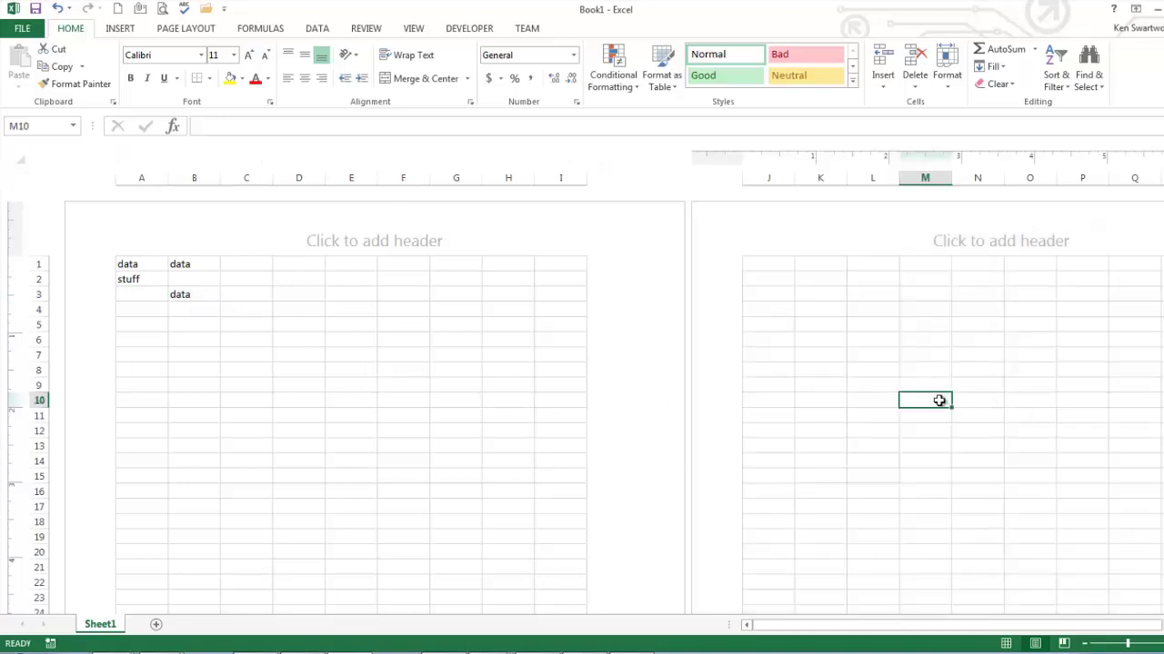
scroll(436, 432, "down", 10)
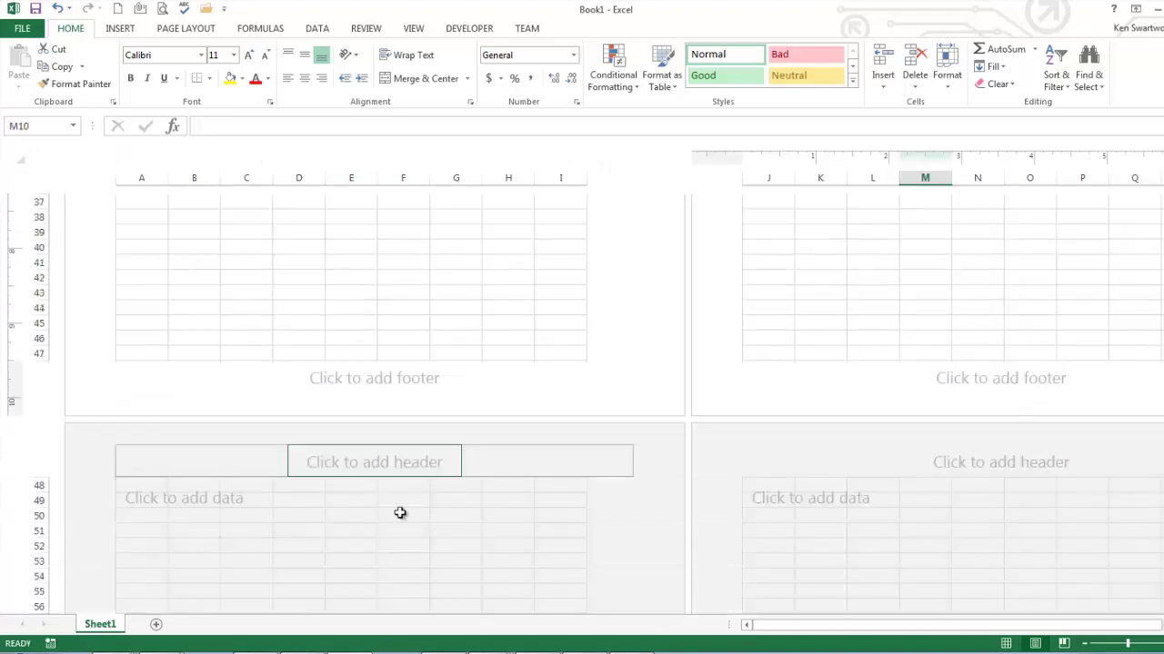
scroll(446, 556, "up", 10)
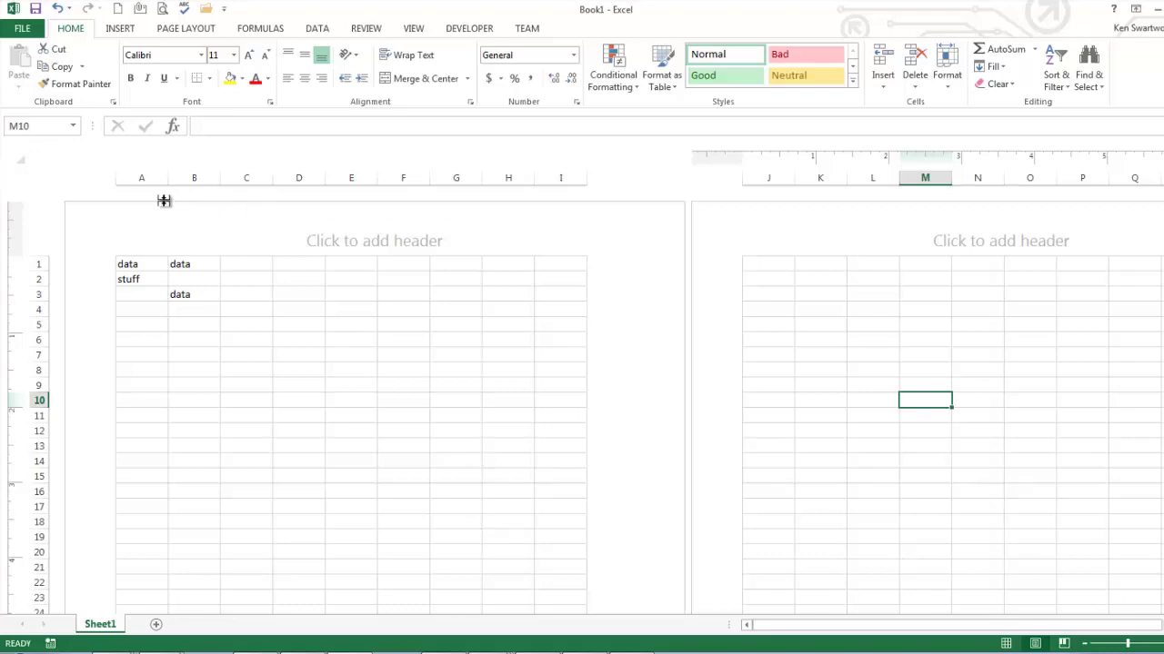
Try the header's centre and right sections, then select range A1:B4 and cell D10
left_click(300, 241)
left_click(511, 252)
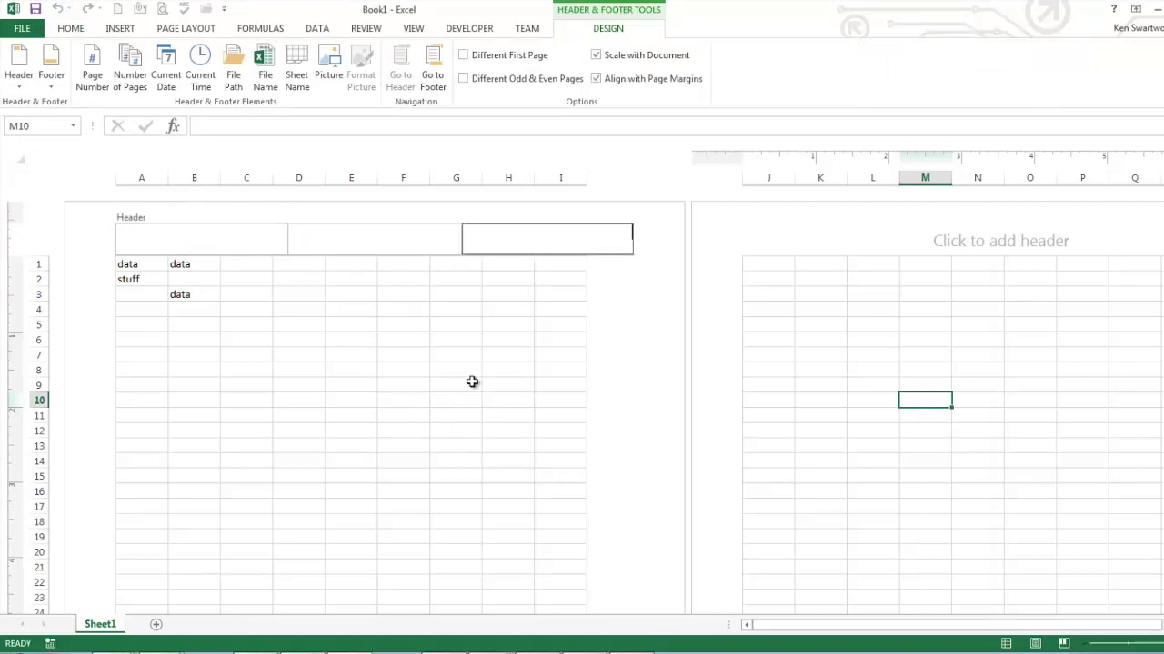
left_click(277, 410)
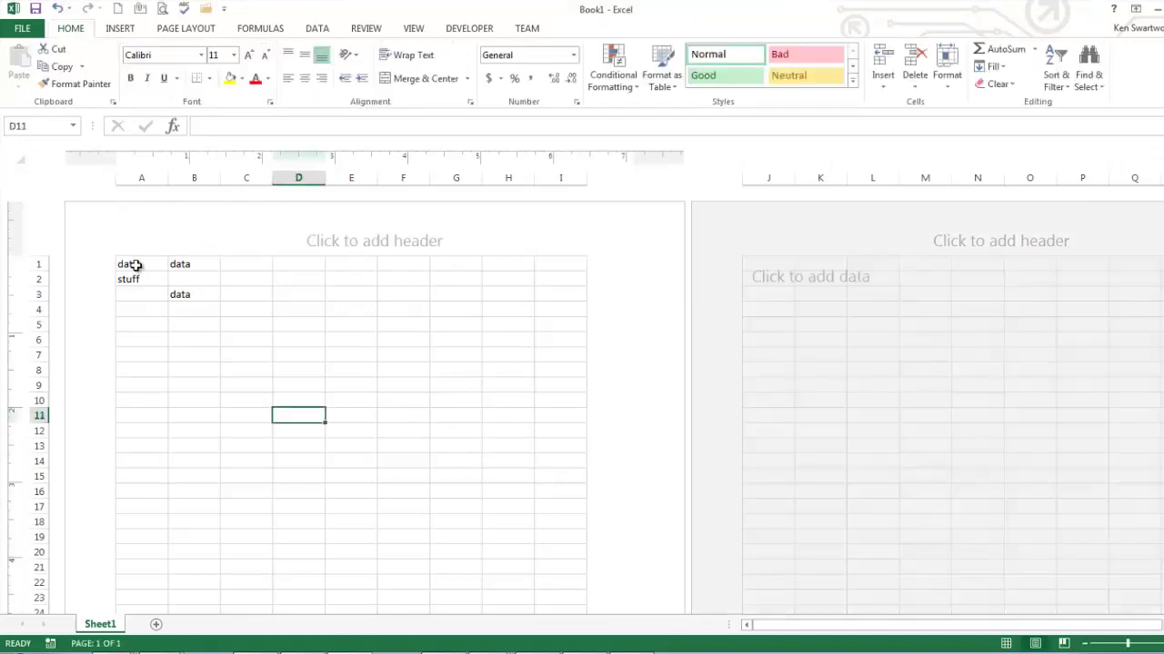
left_click_drag(135, 265, 188, 309)
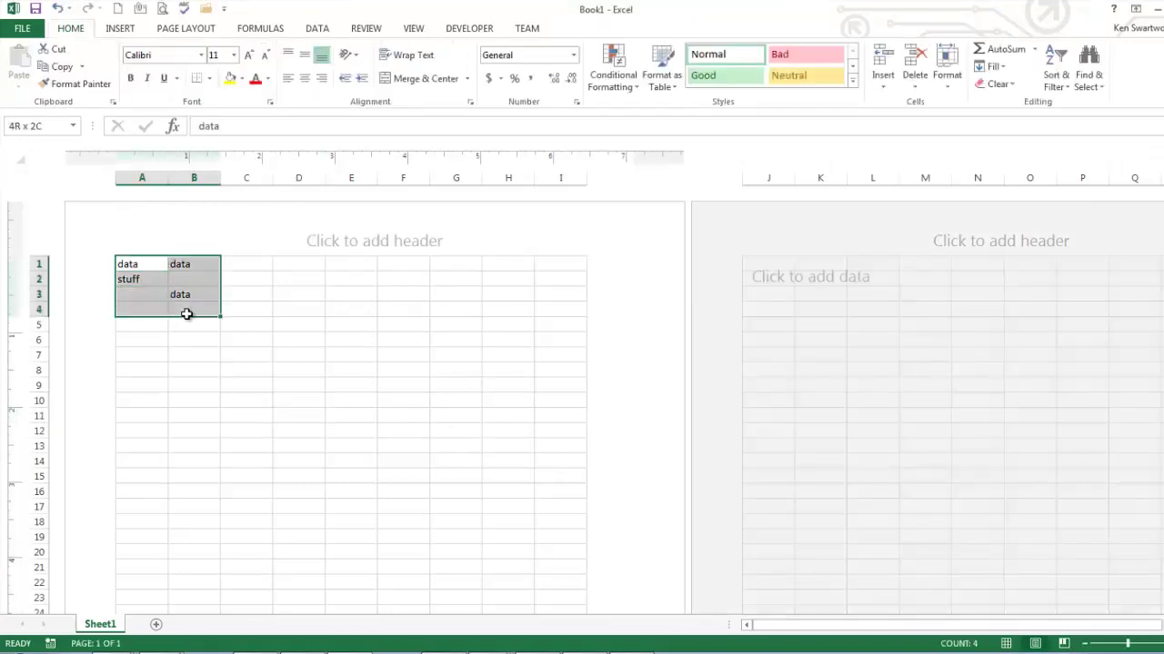
left_click(323, 403)
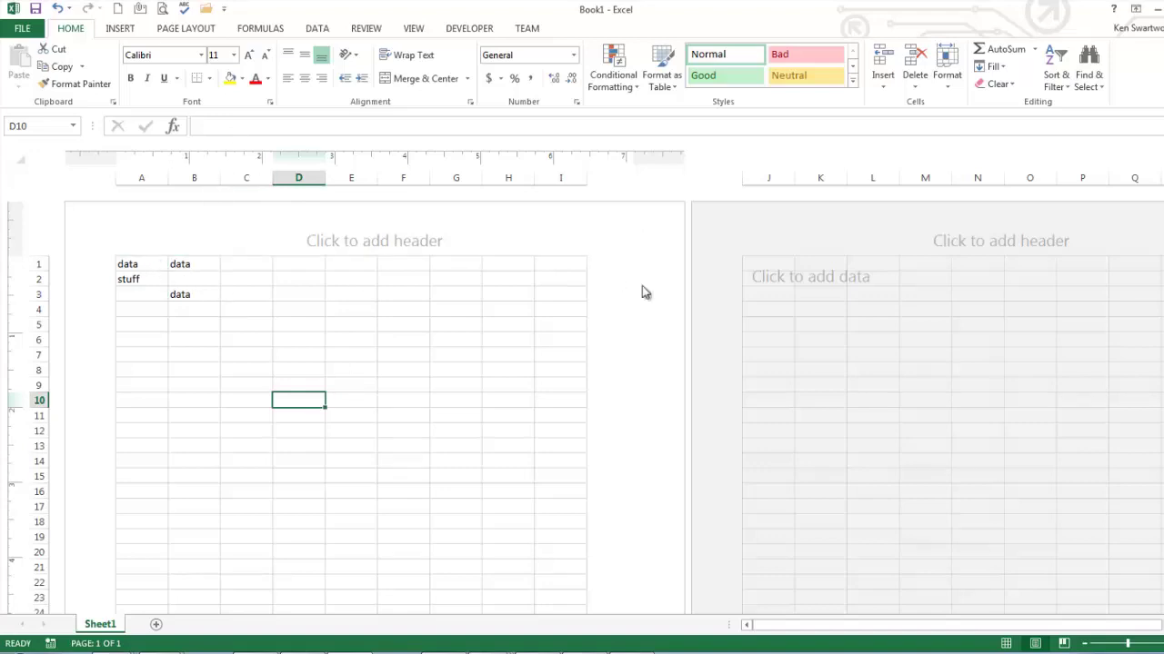
Switch to Normal view, then select H2:J2 and cells F6, D5, B6, B3 and D3
left_click(1005, 644)
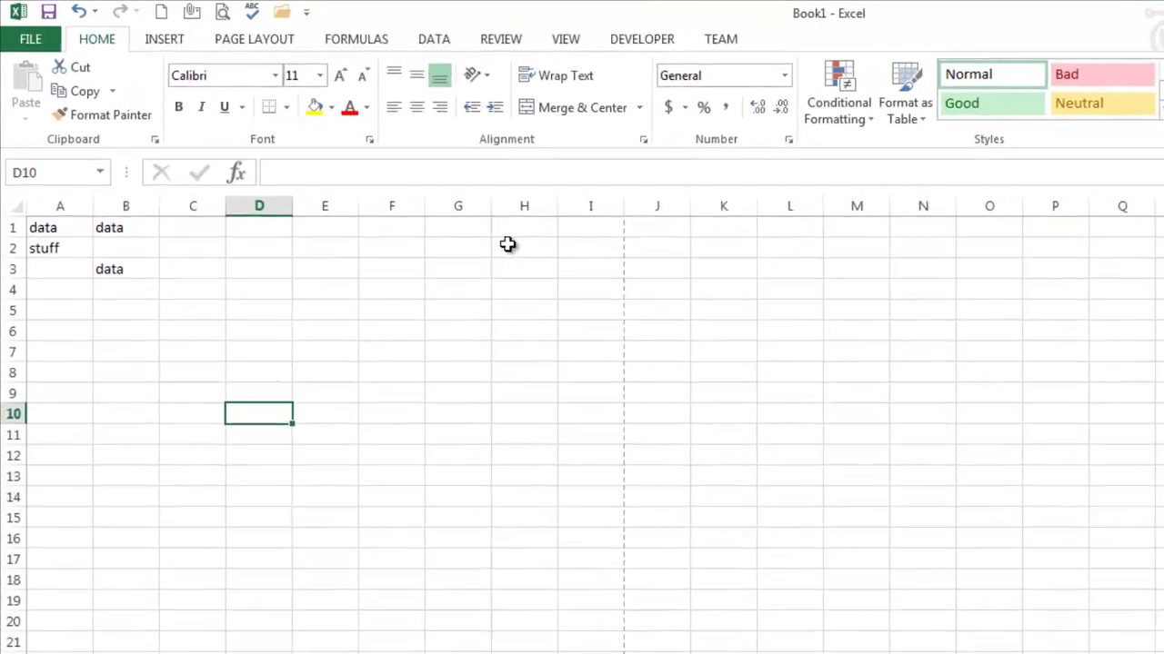
left_click_drag(368, 181, 484, 189)
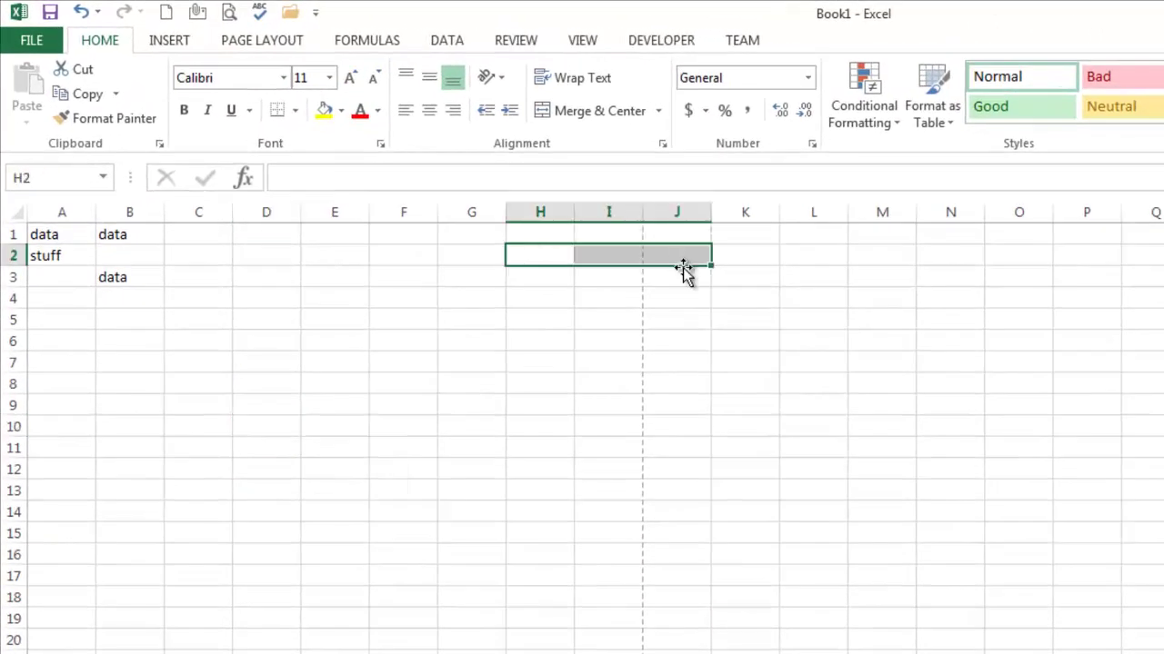
left_click(420, 348)
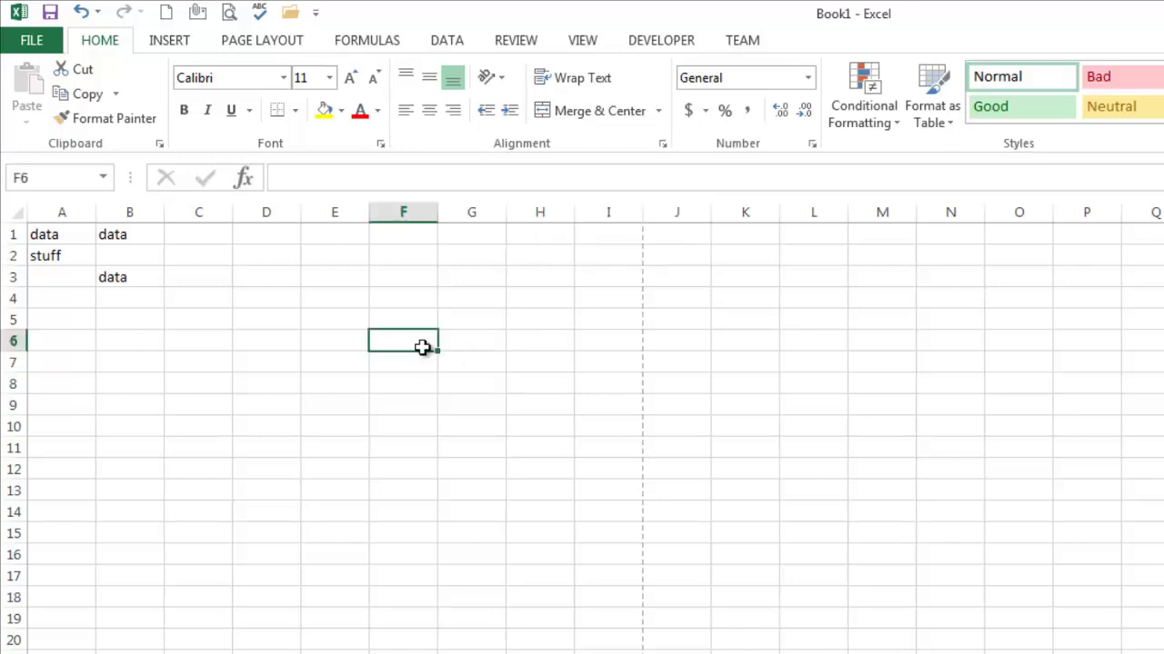
left_click(268, 319)
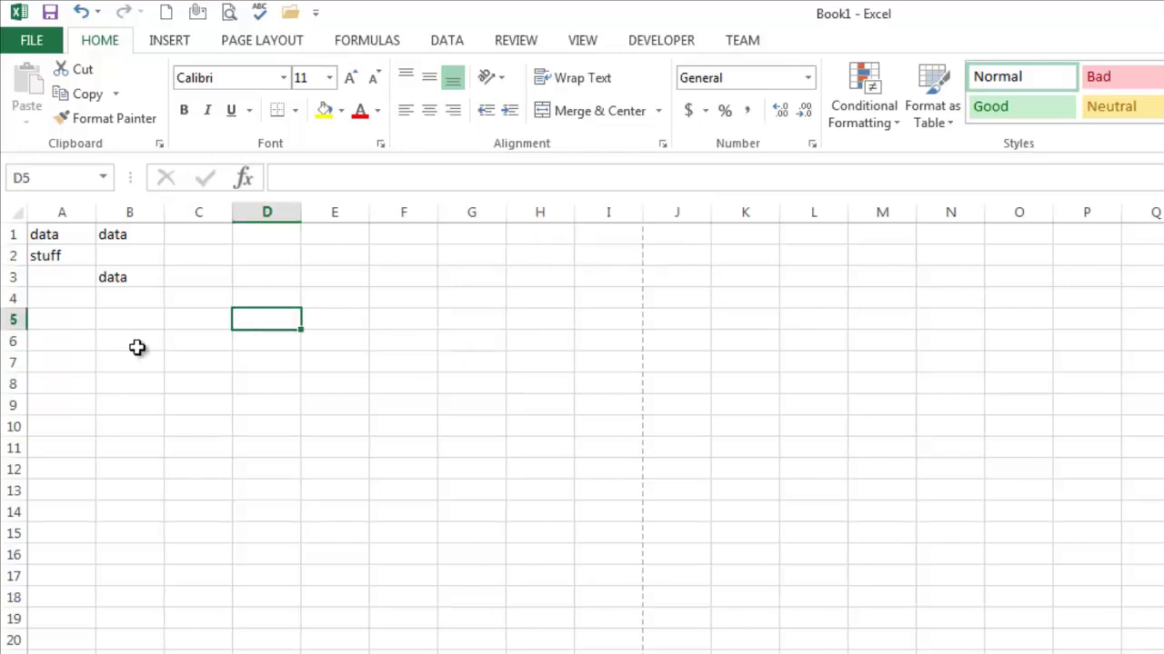
left_click(137, 347)
left_click(131, 283)
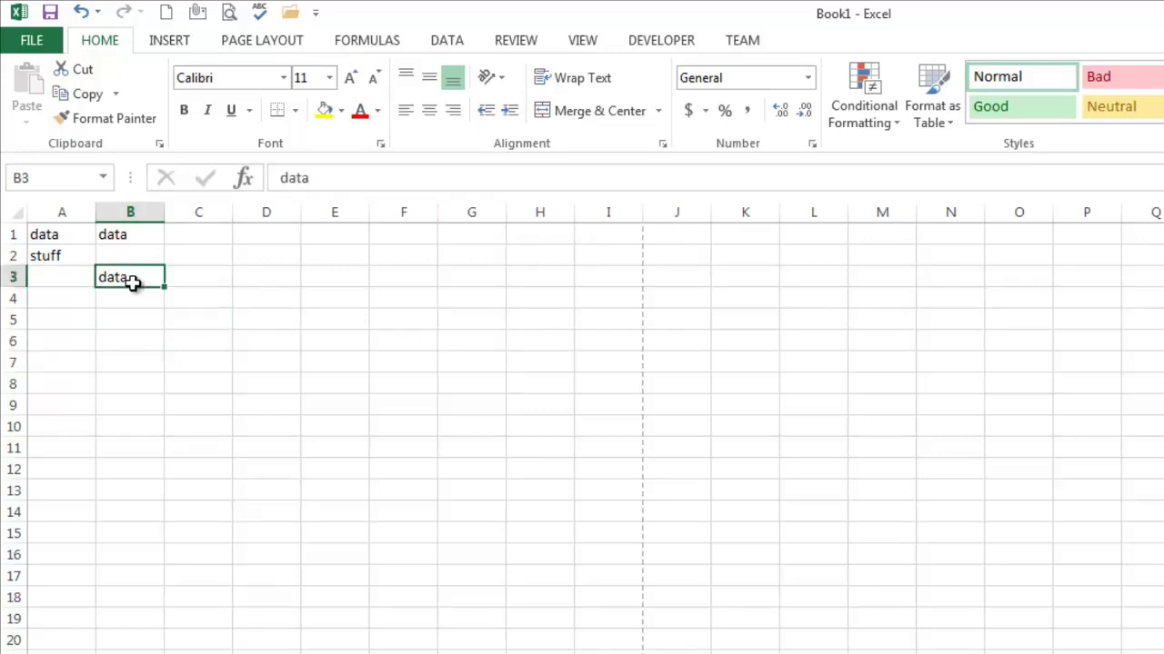
left_click(272, 279)
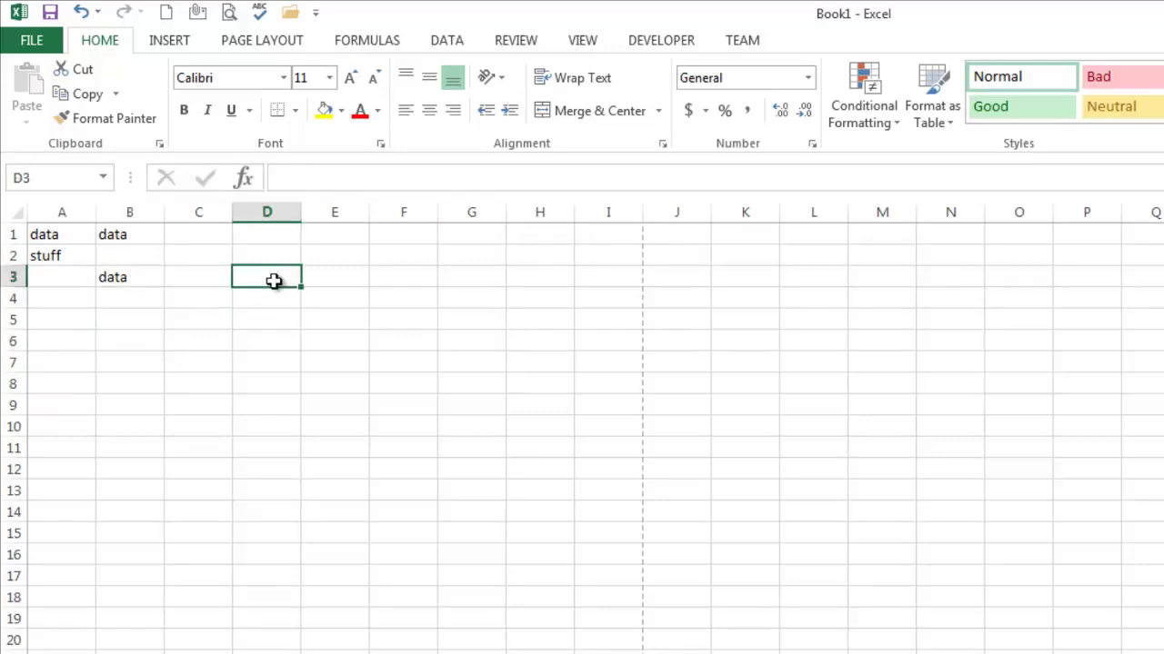
left_click(135, 340)
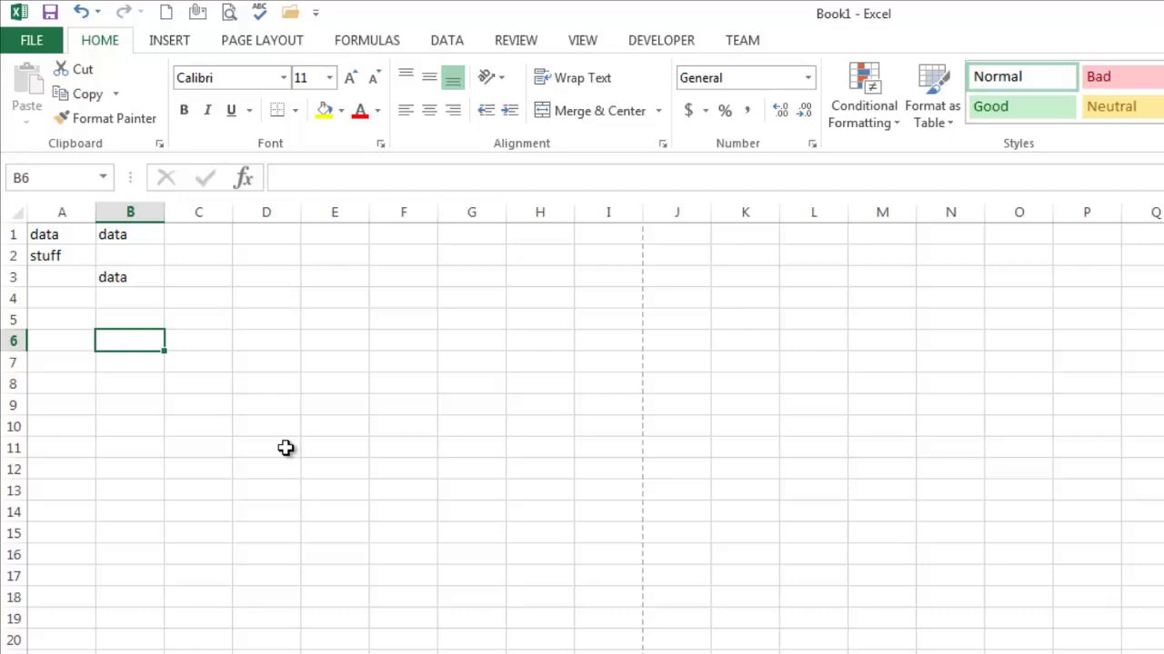
left_click(278, 299)
left_click_drag(278, 329, 293, 609)
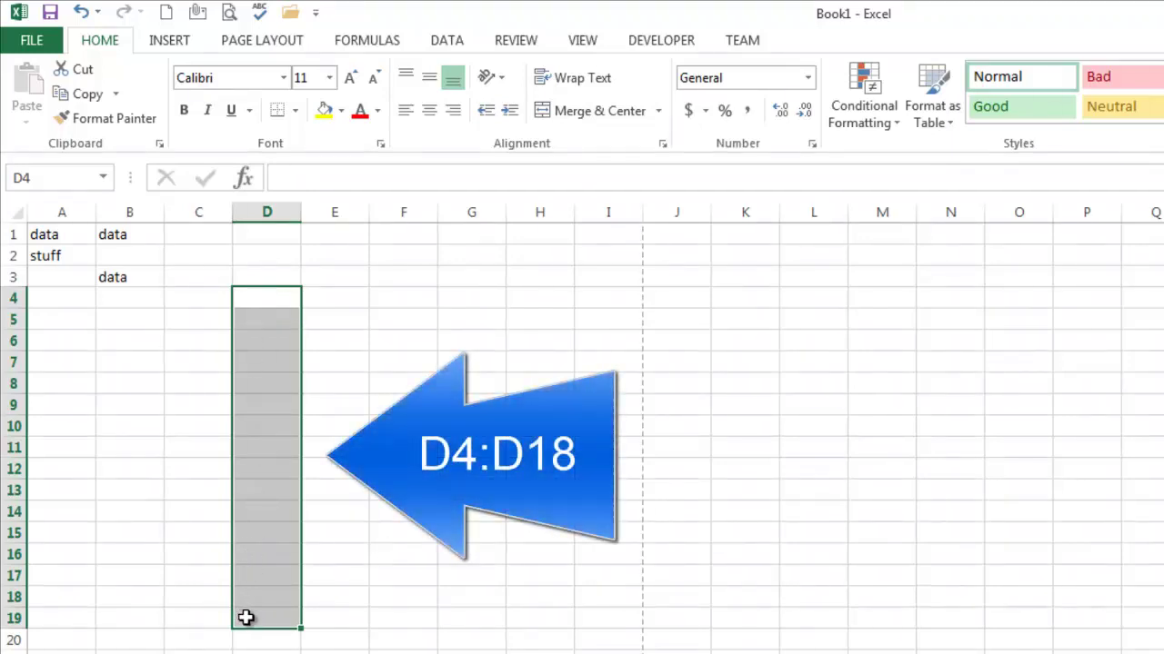
left_click_drag(122, 332, 333, 626)
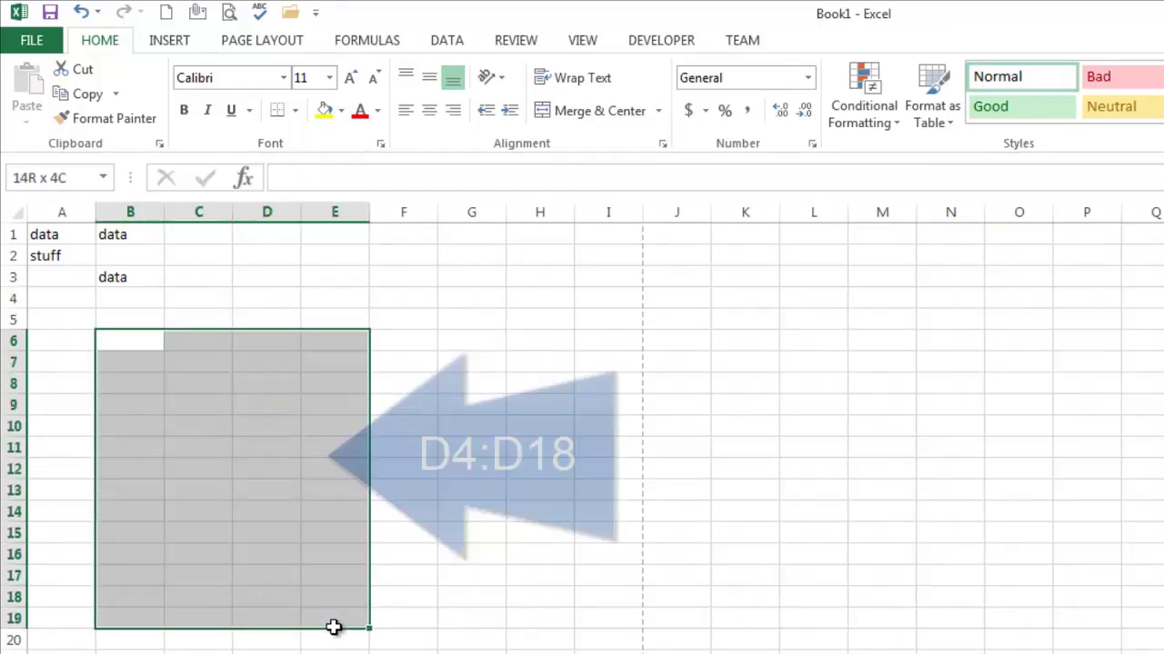
left_click(460, 533)
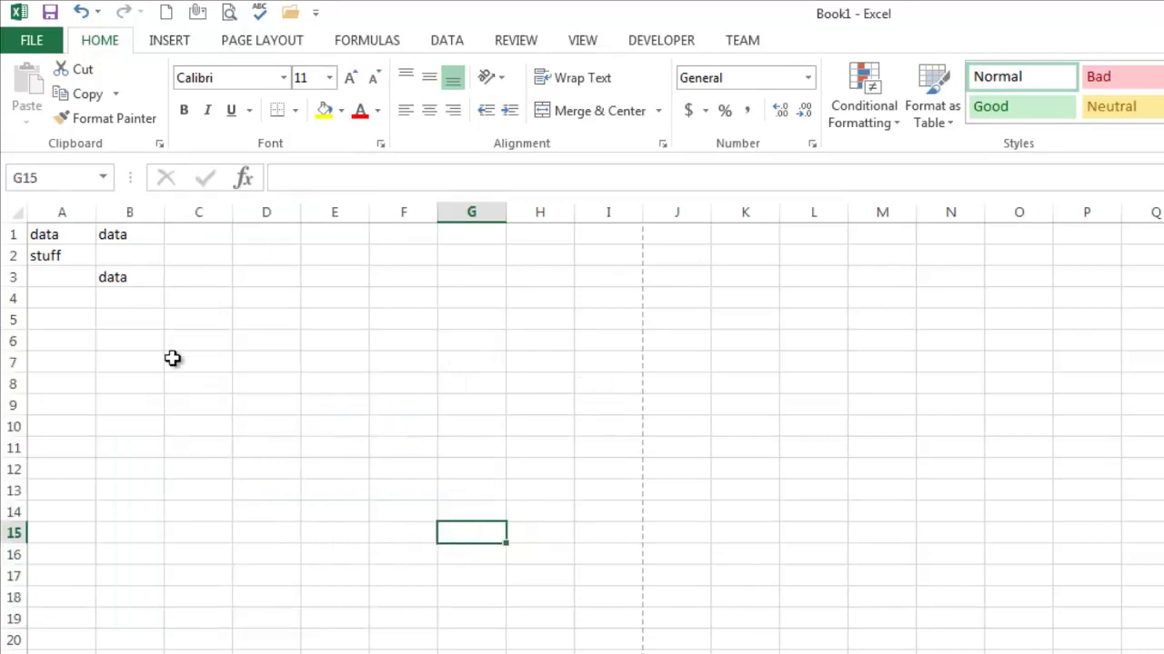
left_click_drag(127, 317, 386, 622)
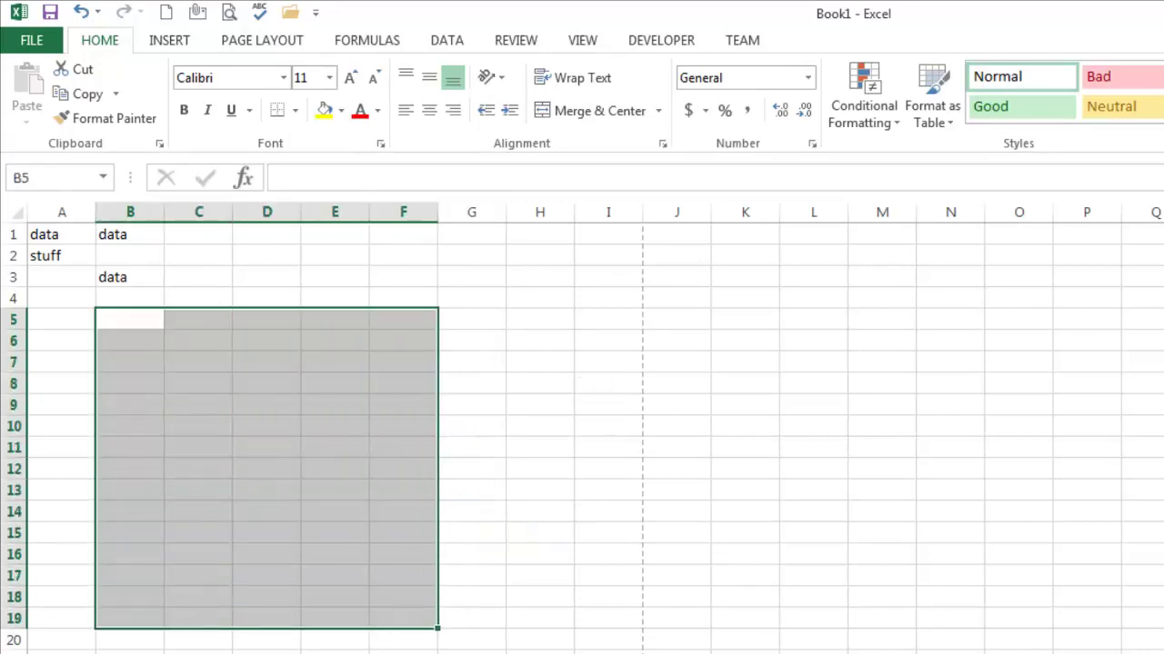
left_click(273, 640)
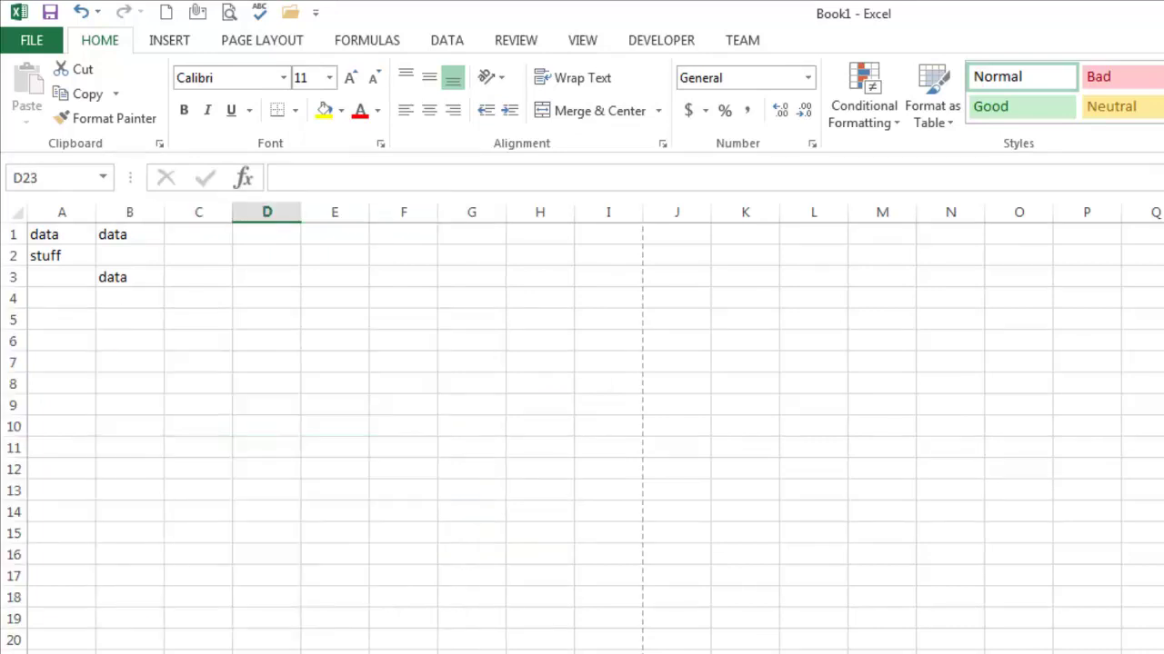
left_click(151, 382)
left_click(196, 334)
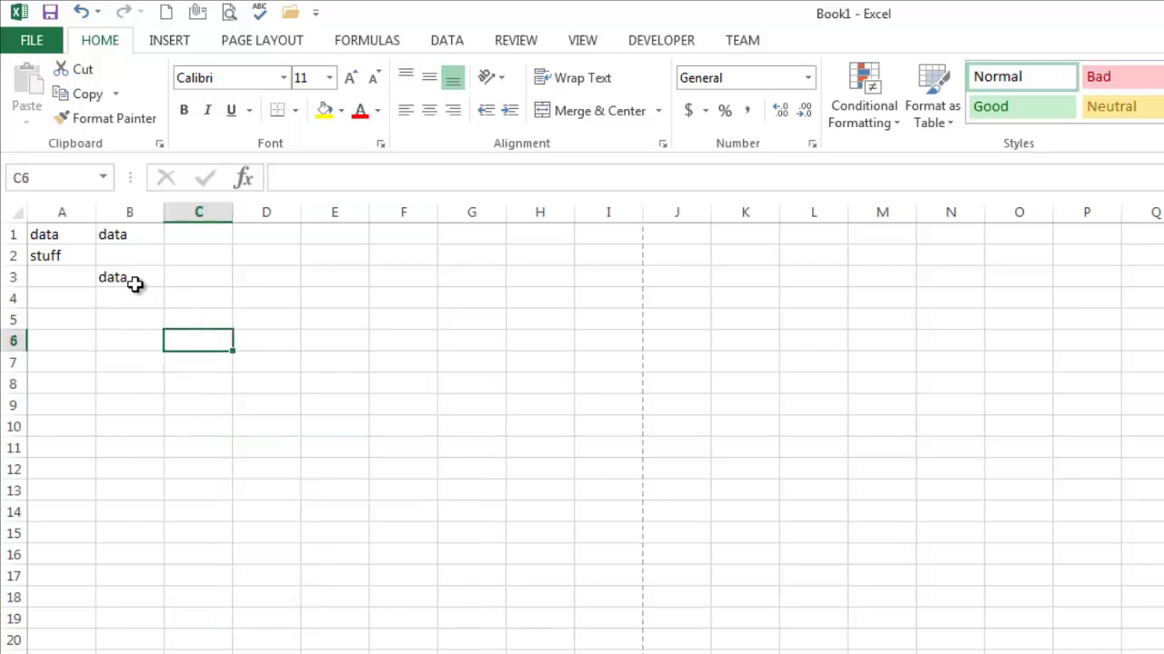